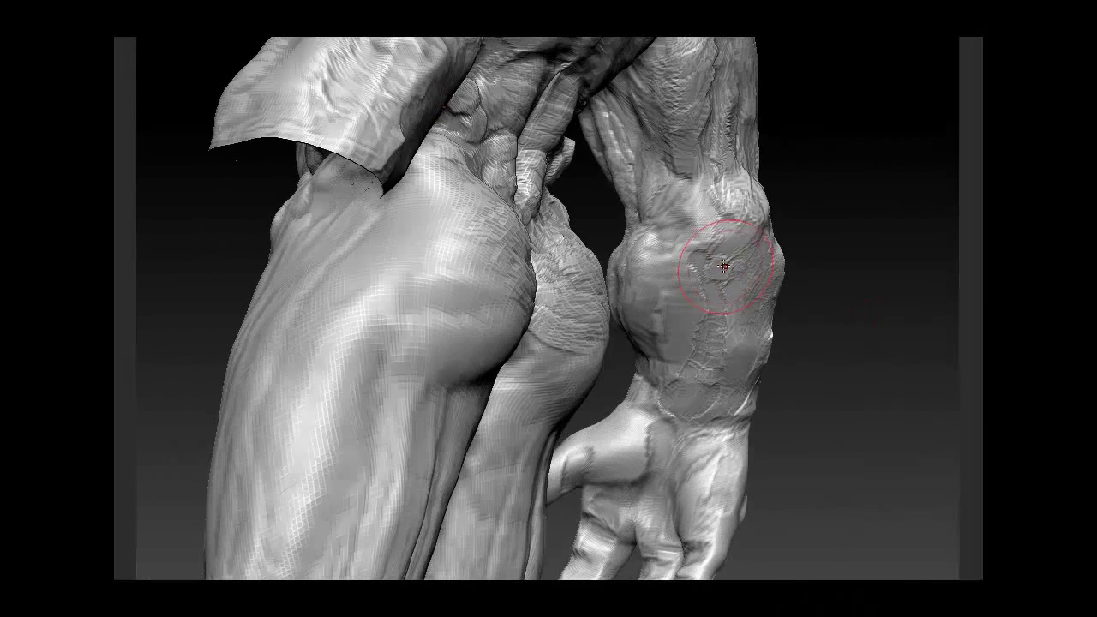
Step: Flatten the forearm surface, then hide everything except the left arm and a few forearm spikes
left_click_drag(709, 282, 745, 270)
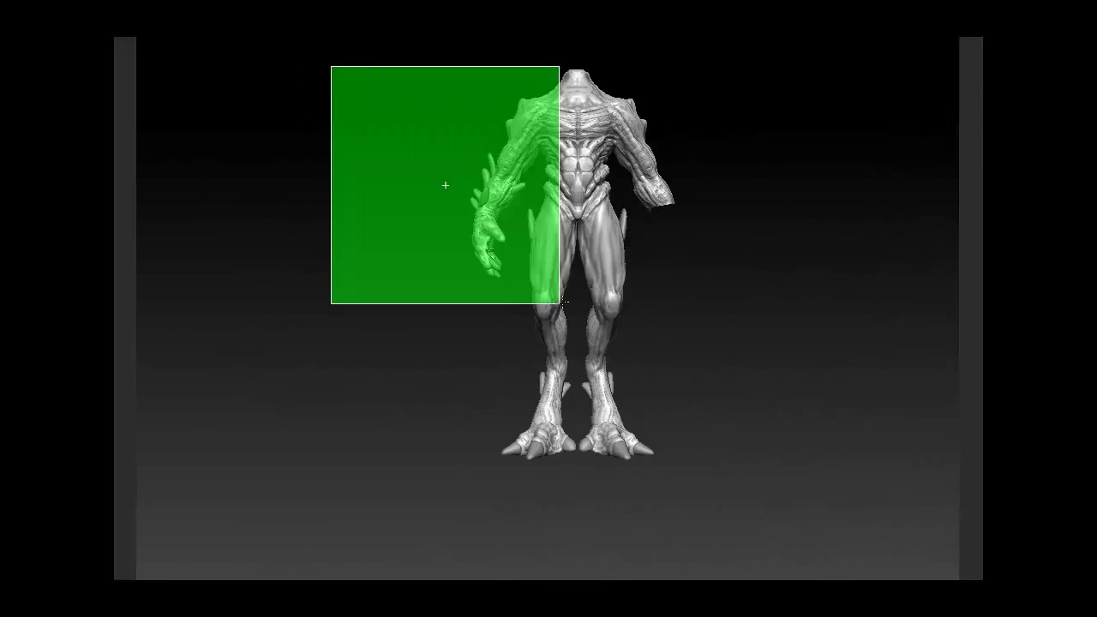
left_click_drag(331, 66, 557, 301, "ctrl+shift")
left_click_drag(791, 276, 448, 495, "ctrl+alt+shift")
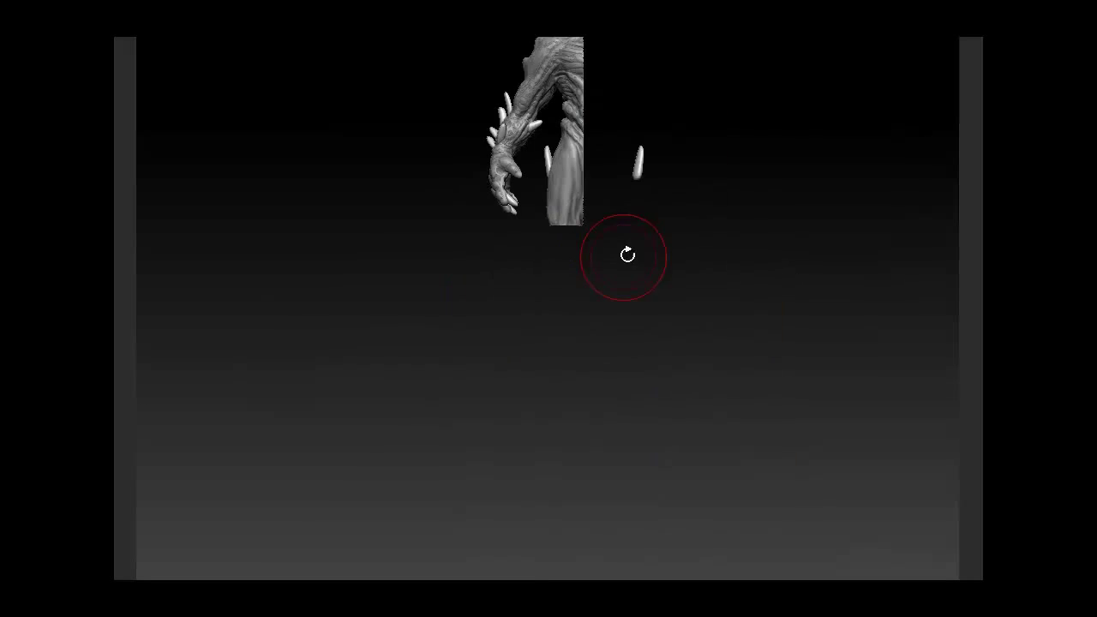
left_click_drag(627, 252, 959, 208)
mouse_move(552, 396)
left_mouse_down("ctrl+alt+shift")
mouse_move(731, 144)
mouse_move(788, 272)
mouse_move(569, 303)
mouse_move(660, 232)
mouse_move(807, 277)
mouse_move(911, 172)
mouse_move(496, 229)
mouse_move(701, 327)
left_mouse_up("ctrl+alt+shift")
Step: Hide the extra spikes, leaving the arm and a single forearm spike with the hand pointing down
left_click(497, 230, "ctrl+shift")
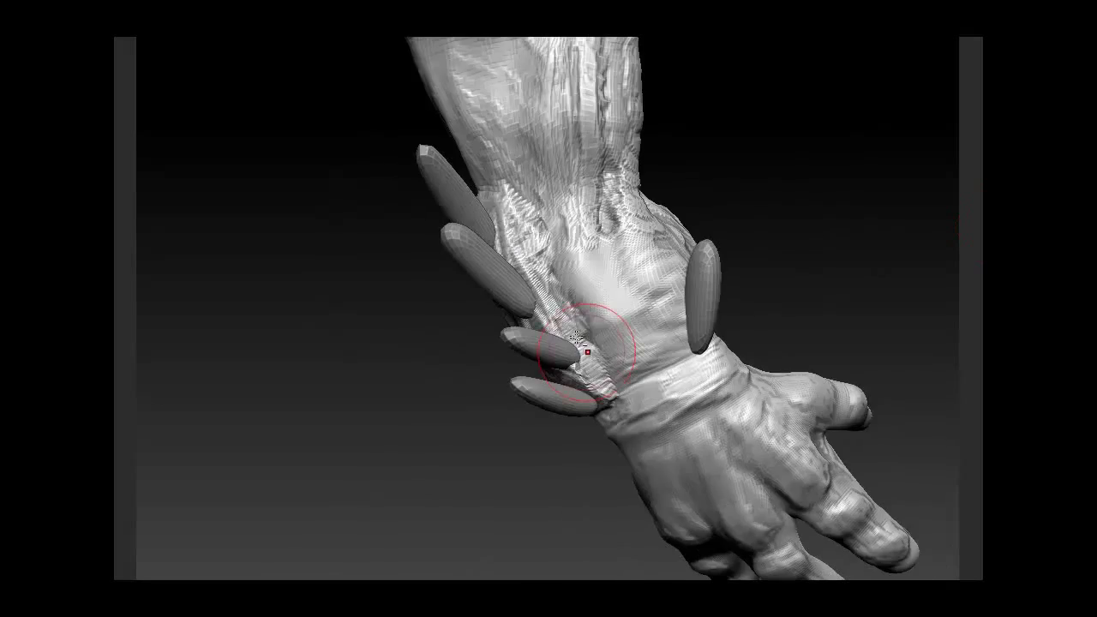
mouse_move(655, 354)
left_mouse_down()
mouse_move(668, 369)
mouse_move(793, 145)
mouse_move(844, 249)
mouse_move(514, 359)
left_mouse_up()
left_click(562, 330, "alt")
mouse_move(478, 417)
left_mouse_down()
mouse_move(573, 309)
mouse_move(520, 403)
mouse_move(597, 289)
mouse_move(733, 268)
mouse_move(514, 311)
mouse_move(509, 342)
mouse_move(439, 343)
mouse_move(522, 312)
left_mouse_up()
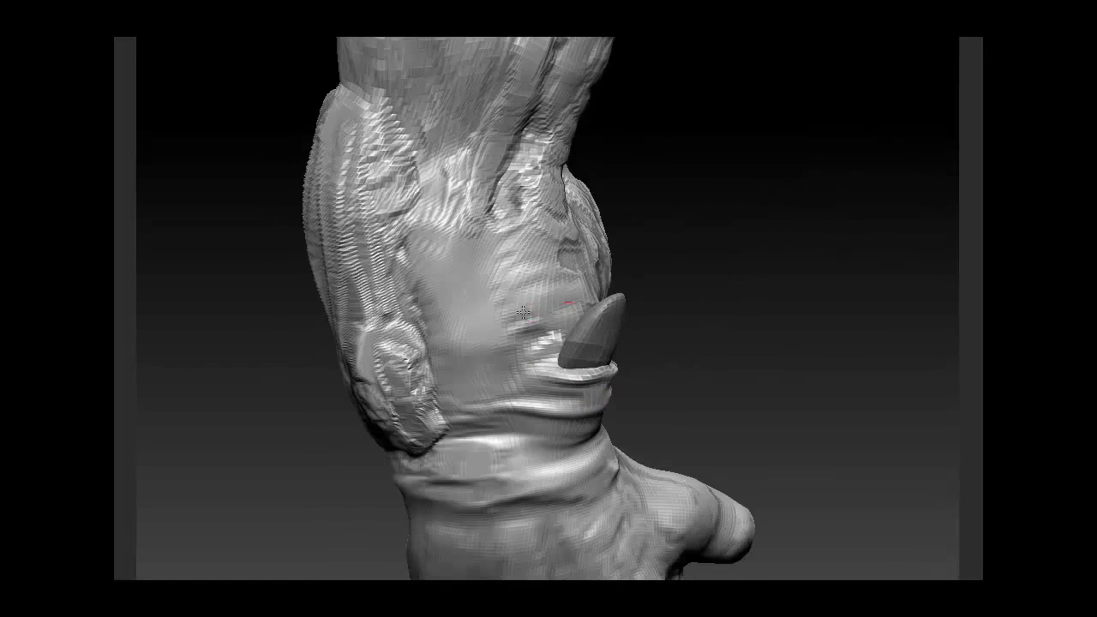
Step: Orbit around the spike and wrist to check its base and side profile
mouse_move(479, 255)
left_mouse_down()
mouse_move(624, 380)
mouse_move(668, 362)
mouse_move(894, 441)
mouse_move(930, 509)
mouse_move(622, 315)
left_mouse_up()
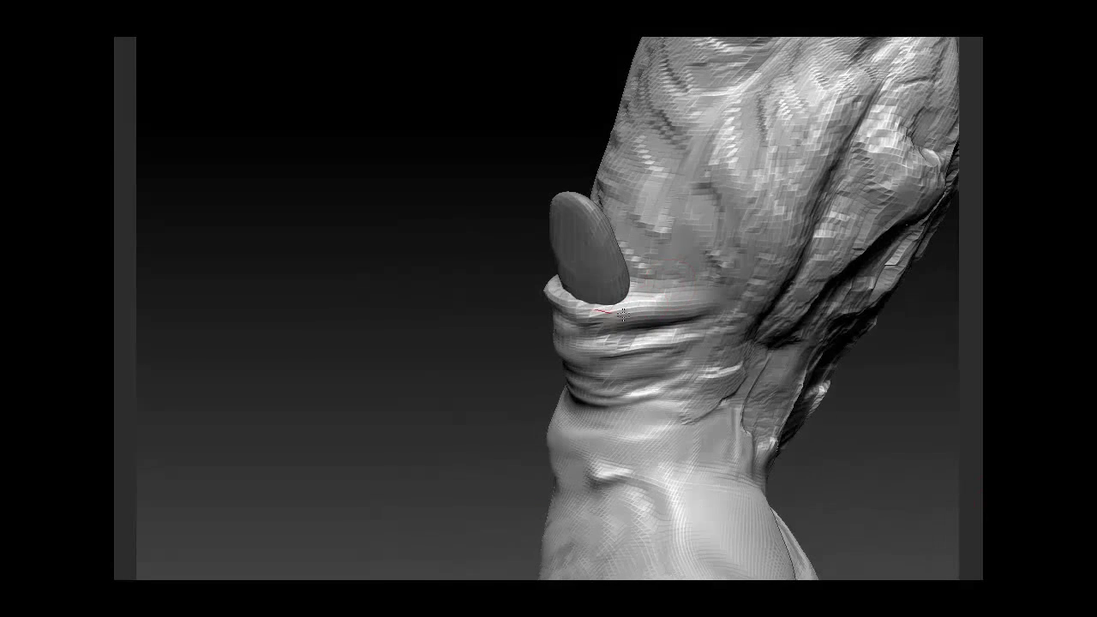
left_click_drag(878, 357, 602, 326)
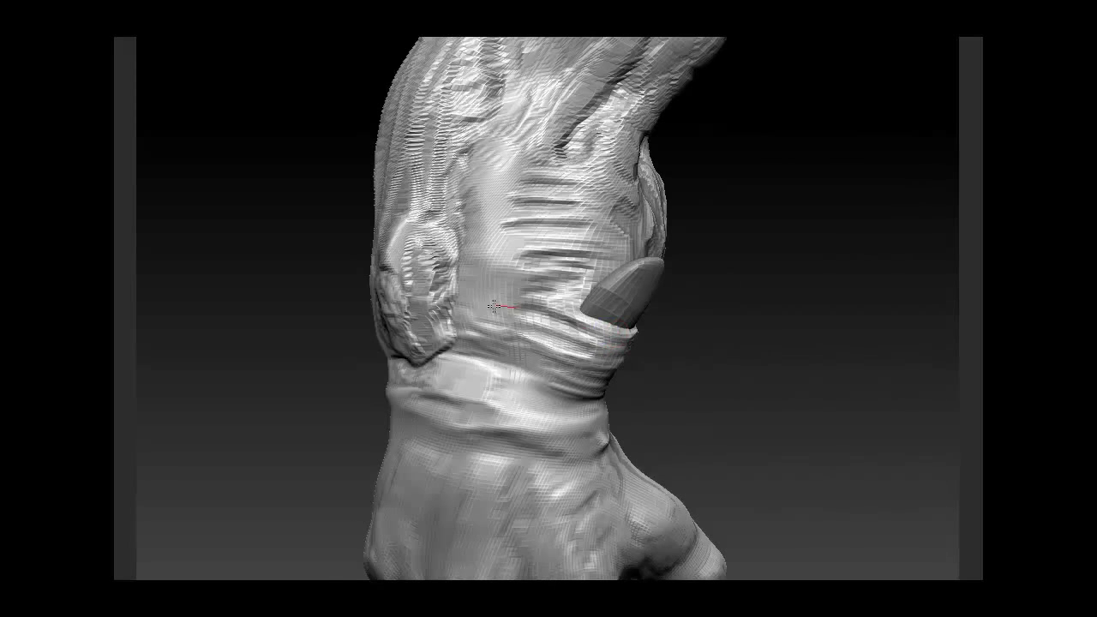
left_click_drag(494, 306, 456, 218)
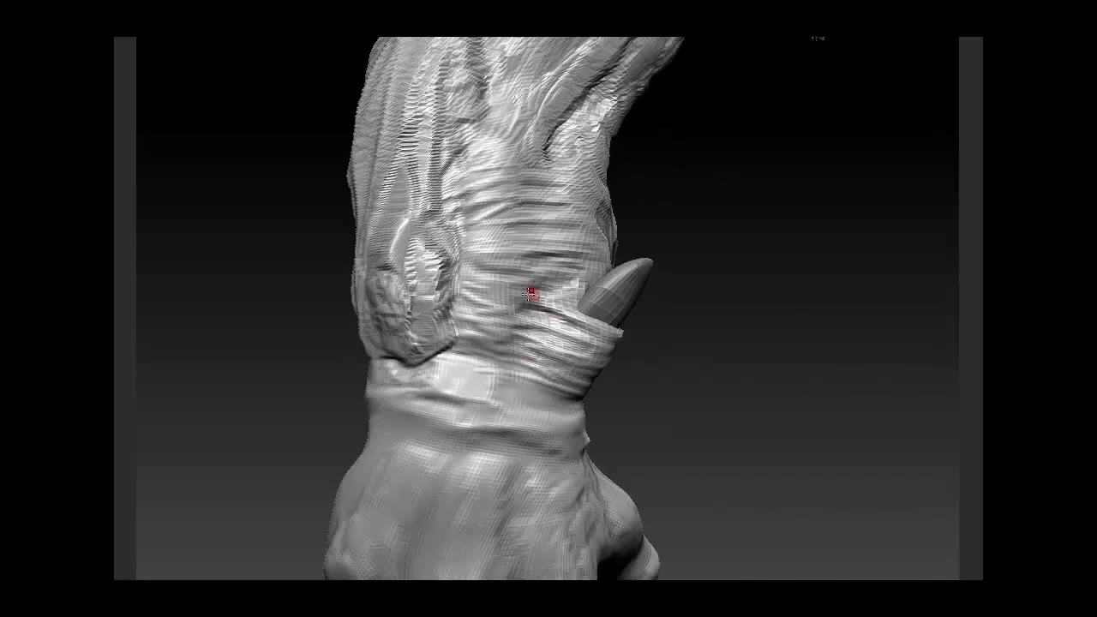
left_click_drag(531, 294, 653, 371)
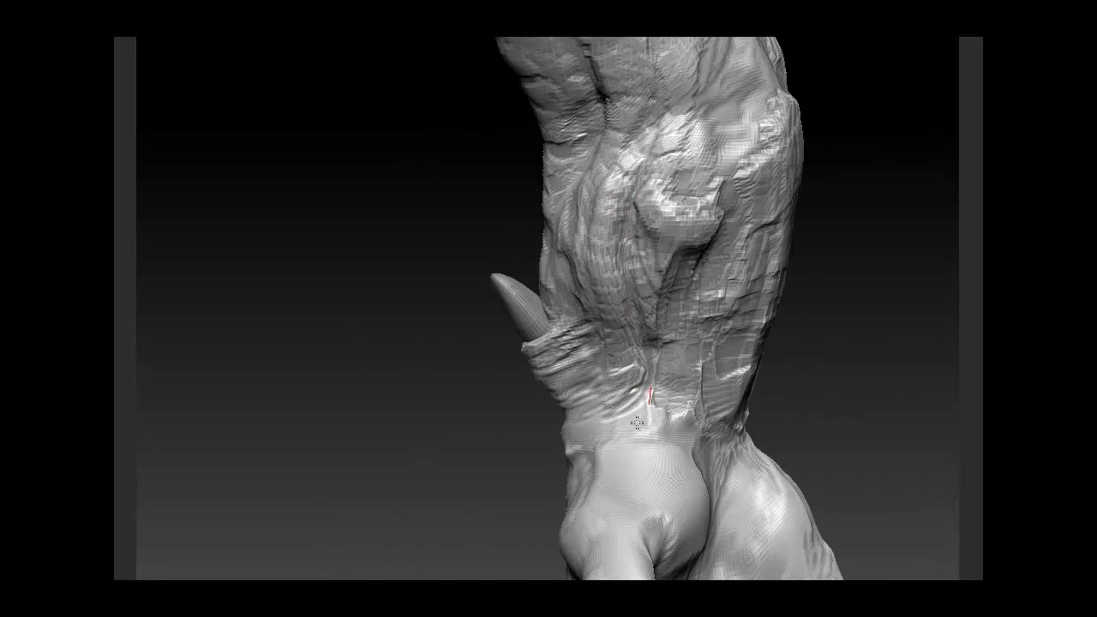
mouse_move(636, 421)
left_mouse_down()
mouse_move(614, 248)
mouse_move(408, 184)
mouse_move(423, 306)
left_mouse_up()
left_click_drag(403, 268, 401, 208)
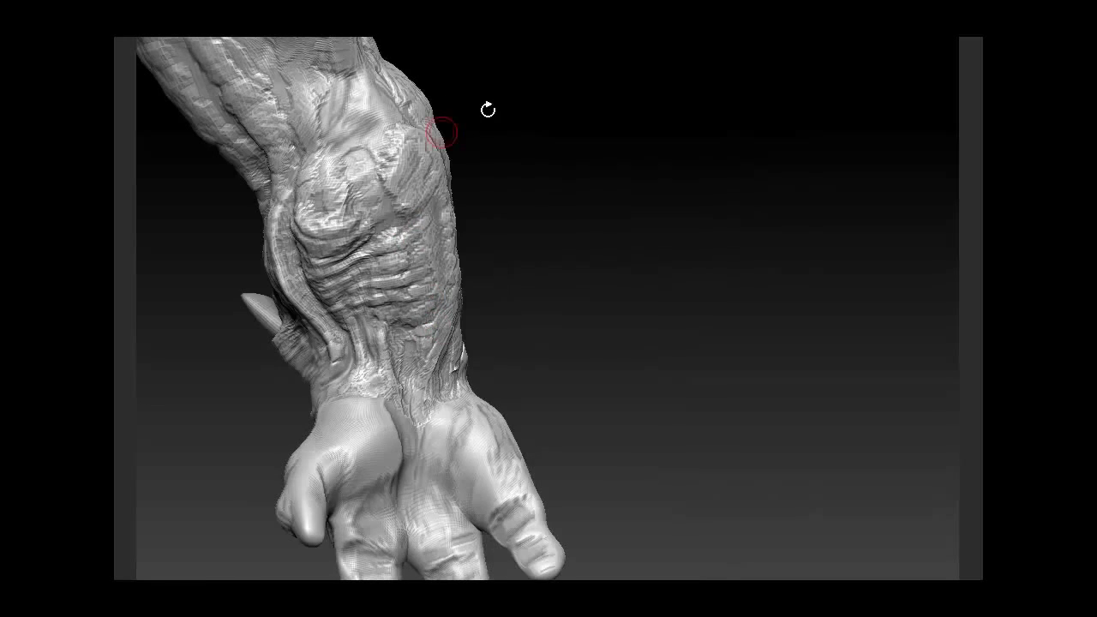
Step: Orbit up from the wrist to review the forearm, elbow, torso and shoulder
mouse_move(487, 109)
left_mouse_down()
mouse_move(416, 274)
mouse_move(398, 171)
mouse_move(442, 206)
mouse_move(729, 191)
mouse_move(766, 363)
mouse_move(334, 380)
left_mouse_up()
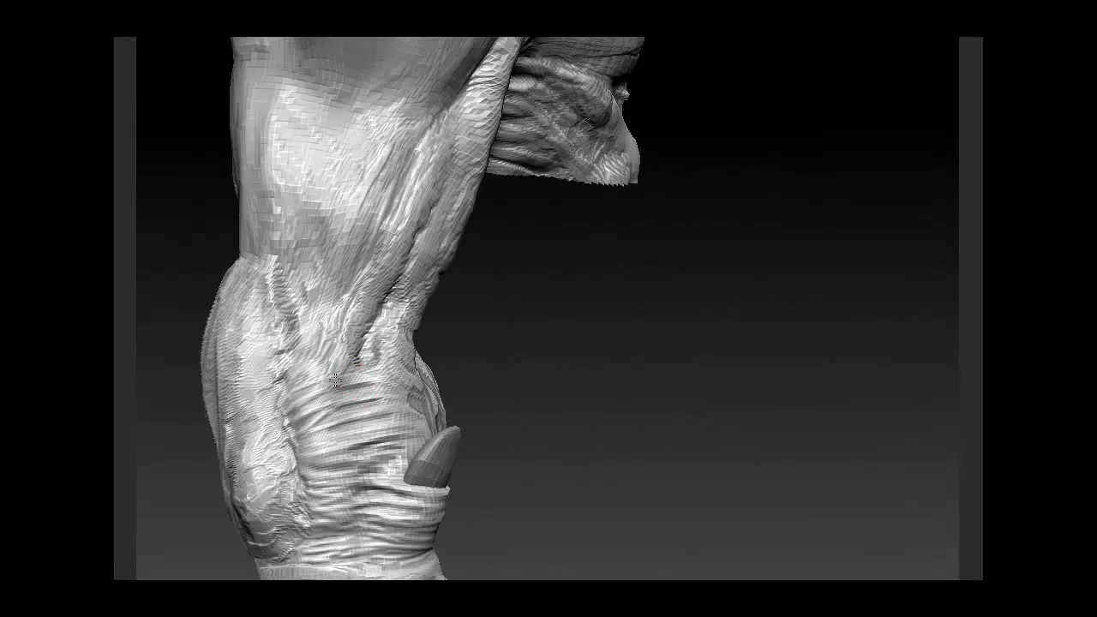
left_click_drag(435, 170, 361, 302)
mouse_move(352, 344)
left_mouse_down()
mouse_move(656, 271)
mouse_move(631, 232)
mouse_move(396, 351)
left_mouse_up()
mouse_move(474, 289)
left_mouse_down()
mouse_move(710, 189)
mouse_move(643, 269)
mouse_move(396, 222)
left_mouse_up()
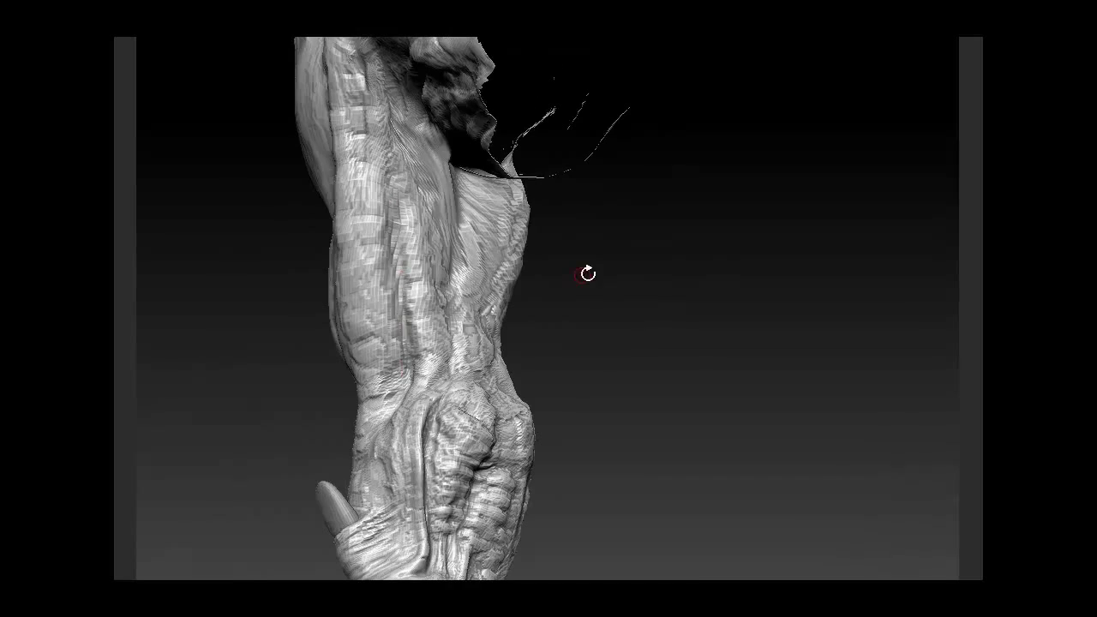
mouse_move(587, 273)
left_mouse_down()
mouse_move(360, 318)
mouse_move(571, 266)
mouse_move(426, 240)
left_mouse_up()
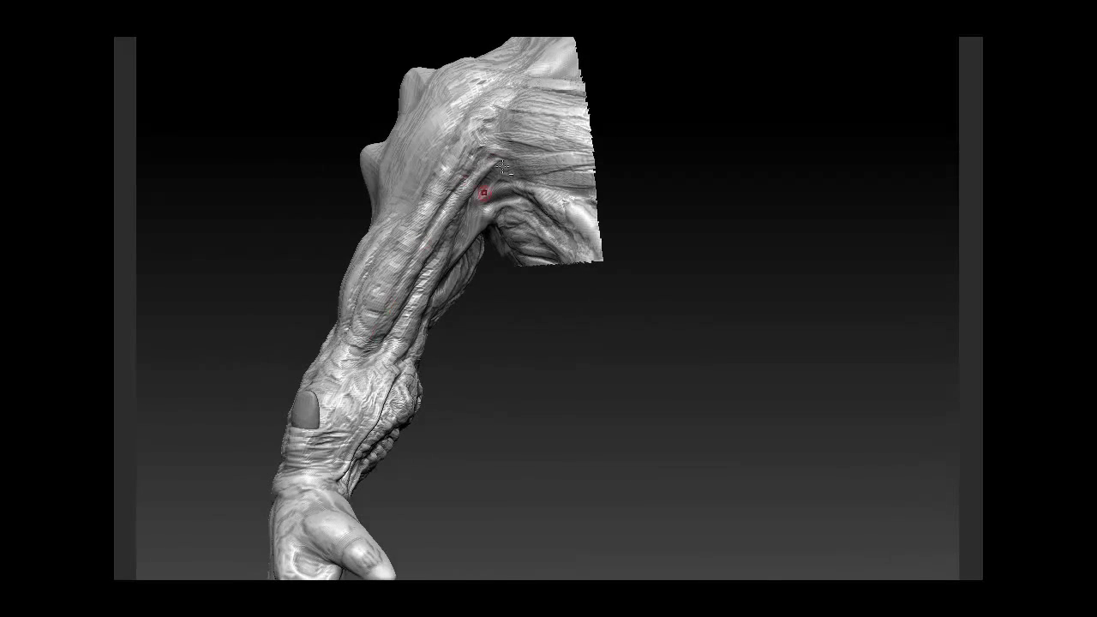
mouse_move(504, 168)
left_mouse_down()
mouse_move(762, 105)
mouse_move(599, 93)
mouse_move(791, 135)
mouse_move(532, 304)
mouse_move(539, 380)
mouse_move(653, 353)
left_mouse_up()
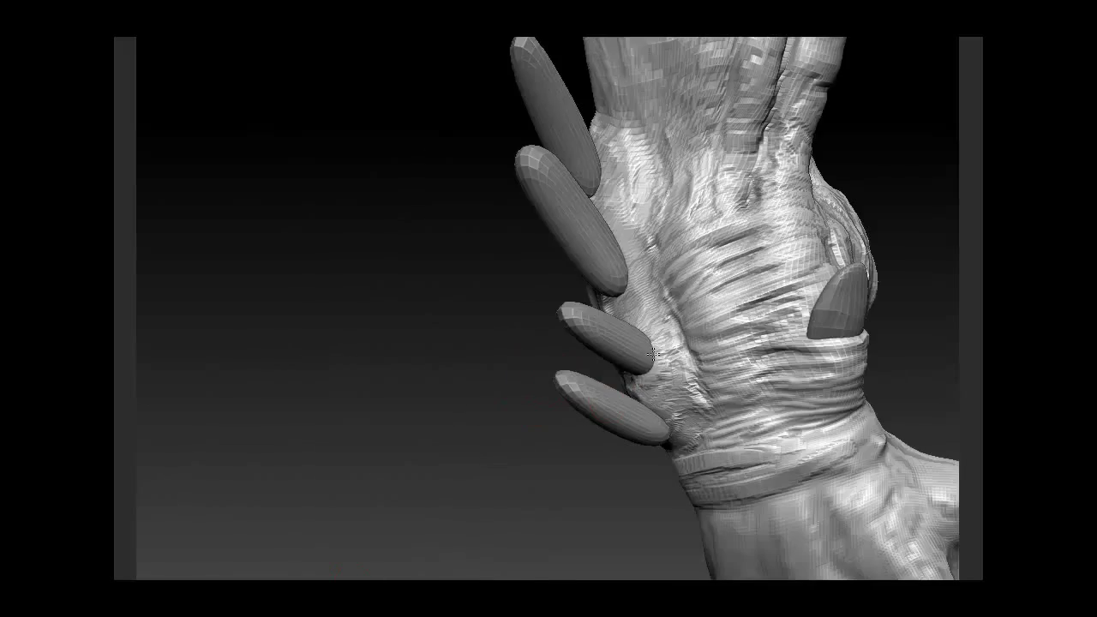
Step: Orbit around the wrist, hand and fingers to check the spikes from every side
mouse_move(671, 452)
left_mouse_down()
mouse_move(649, 448)
mouse_move(627, 287)
mouse_move(661, 320)
mouse_move(802, 306)
mouse_move(571, 311)
mouse_move(538, 219)
mouse_move(796, 152)
mouse_move(508, 224)
mouse_move(506, 240)
mouse_move(534, 269)
mouse_move(385, 346)
mouse_move(478, 320)
left_mouse_up()
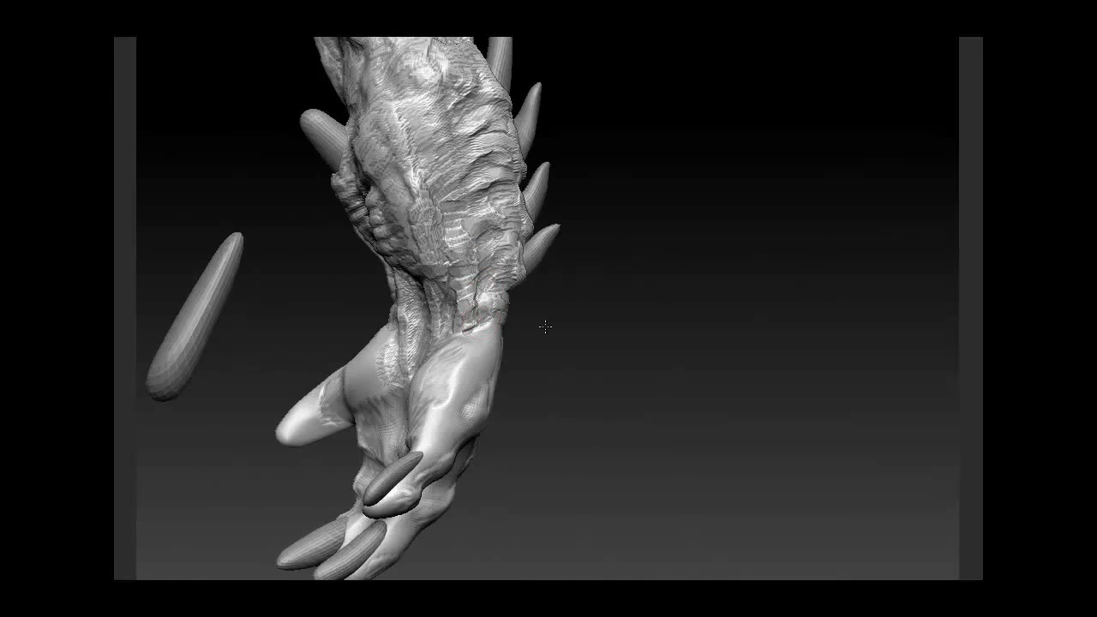
mouse_move(544, 326)
left_mouse_down()
mouse_move(745, 213)
mouse_move(505, 354)
mouse_move(795, 346)
mouse_move(503, 208)
left_mouse_up()
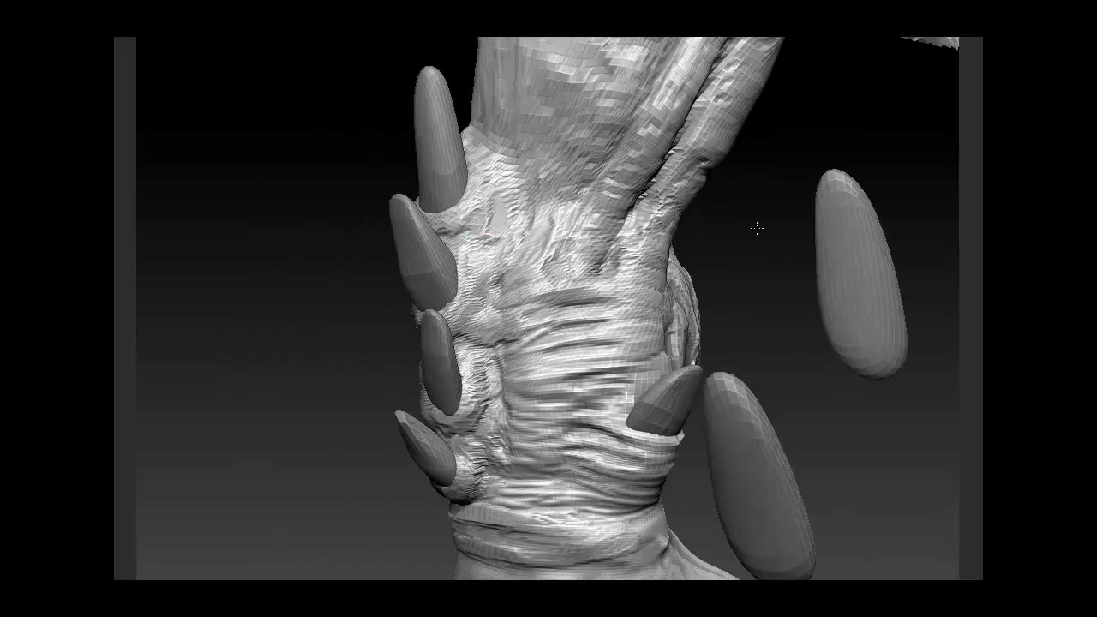
mouse_move(757, 228)
left_mouse_down()
mouse_move(503, 212)
mouse_move(517, 323)
left_mouse_up()
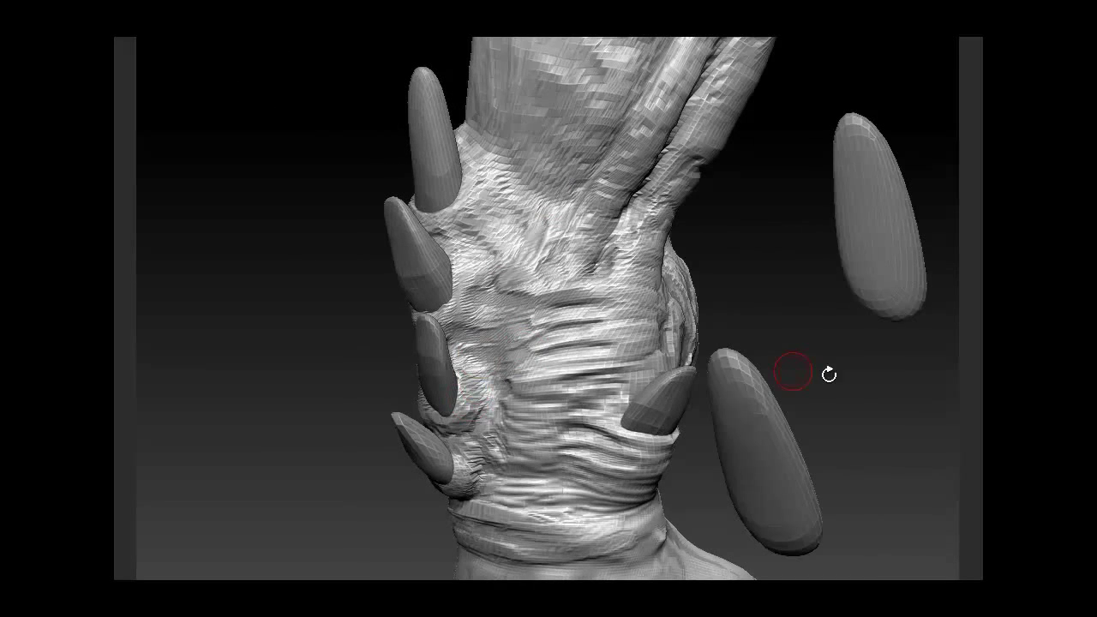
left_click_drag(793, 371, 427, 403)
mouse_move(493, 258)
left_mouse_down()
mouse_move(808, 274)
mouse_move(399, 254)
left_mouse_up()
left_click_drag(392, 212, 309, 308)
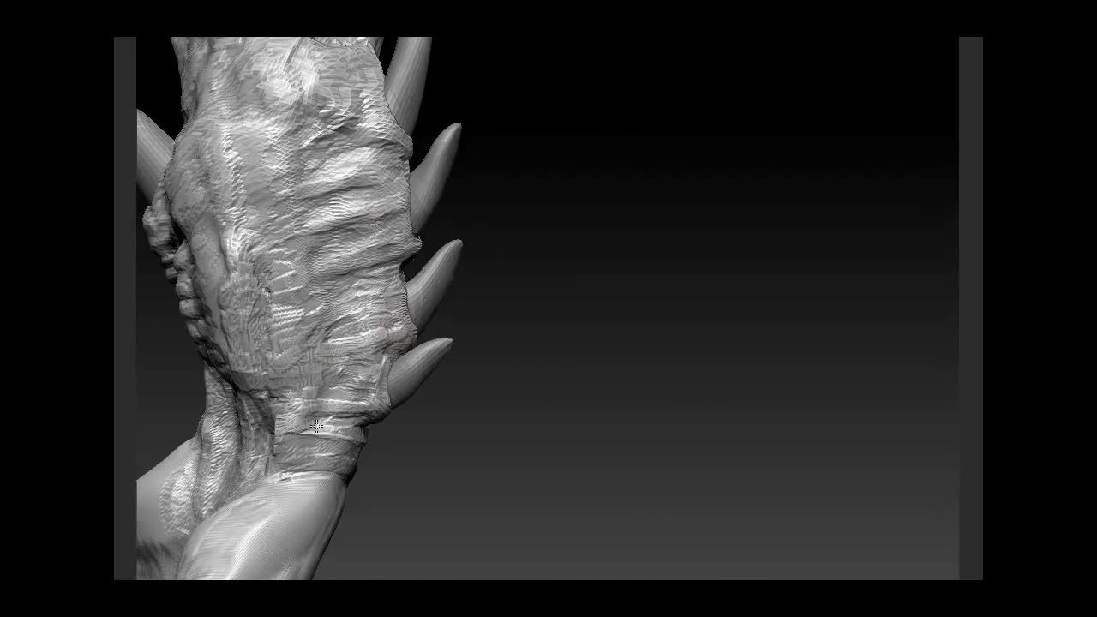
mouse_move(276, 338)
left_mouse_down()
mouse_move(666, 220)
mouse_move(514, 248)
mouse_move(344, 261)
mouse_move(341, 249)
left_mouse_up()
mouse_move(377, 326)
left_mouse_down()
mouse_move(543, 203)
mouse_move(771, 211)
mouse_move(440, 298)
mouse_move(502, 306)
mouse_move(775, 231)
mouse_move(785, 80)
mouse_move(503, 249)
left_mouse_up()
Step: Orbit around the shoulder to inspect its spike
mouse_move(501, 306)
left_mouse_down()
mouse_move(558, 416)
mouse_move(563, 203)
left_mouse_up()
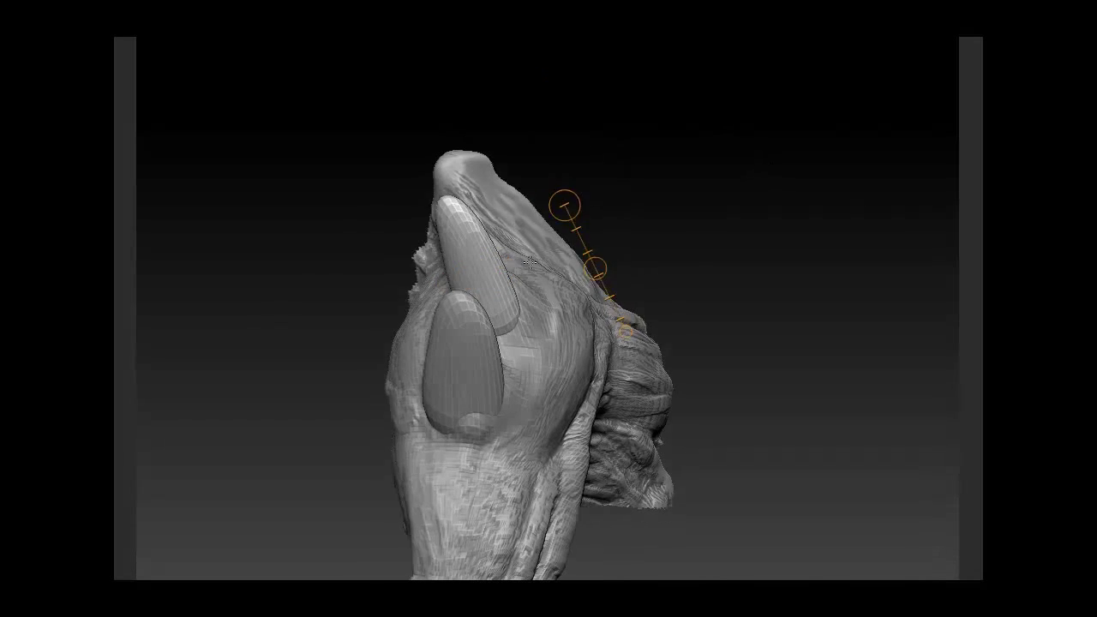
mouse_move(483, 221)
left_mouse_down()
mouse_move(458, 219)
mouse_move(668, 166)
mouse_move(832, 355)
mouse_move(511, 222)
left_mouse_up()
mouse_move(514, 299)
left_mouse_down()
mouse_move(563, 196)
mouse_move(773, 136)
left_mouse_up()
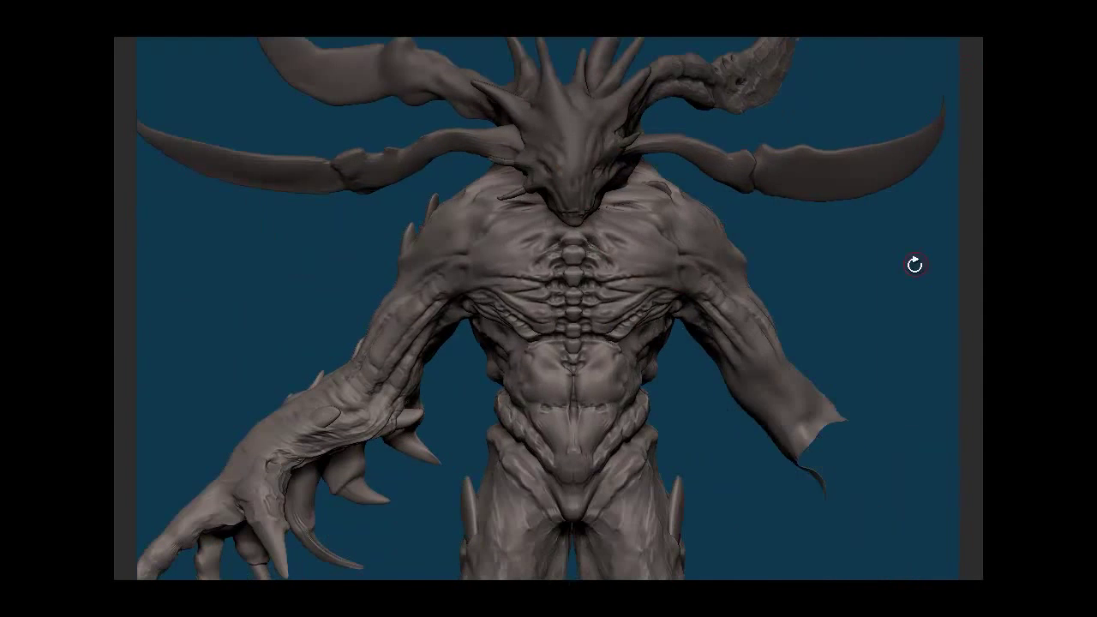
Step: From the rear, sculpt symmetric upper-back detail, deepen the shoulders and reshape the chest
left_click_drag(913, 262, 733, 289)
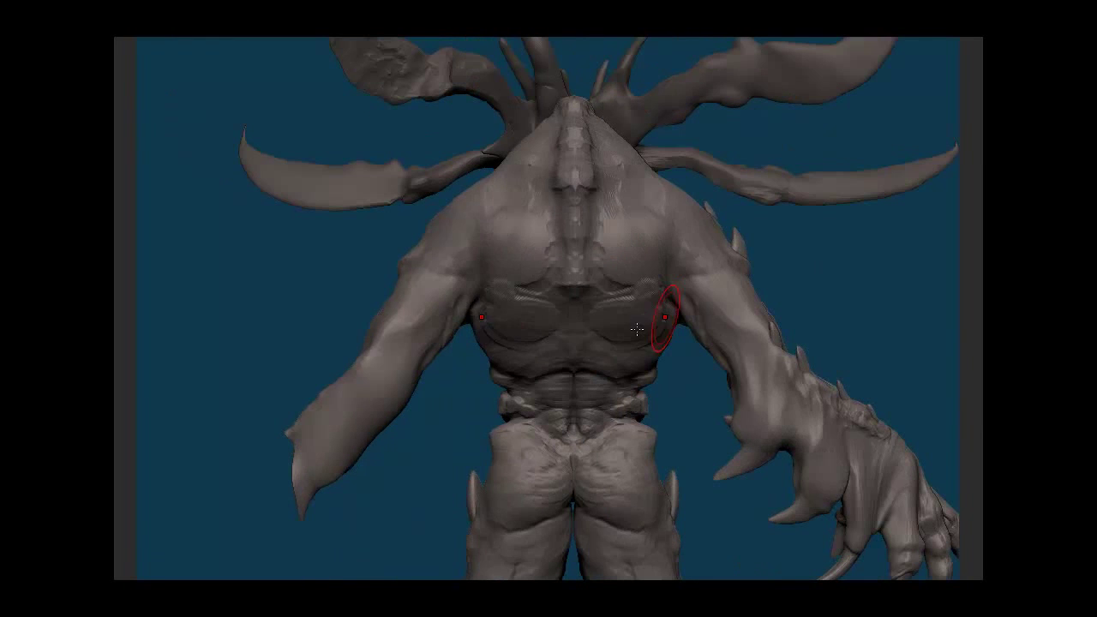
mouse_move(667, 310)
left_mouse_down()
mouse_move(661, 215)
mouse_move(644, 327)
left_mouse_up()
left_click_drag(637, 287, 604, 184, "shift")
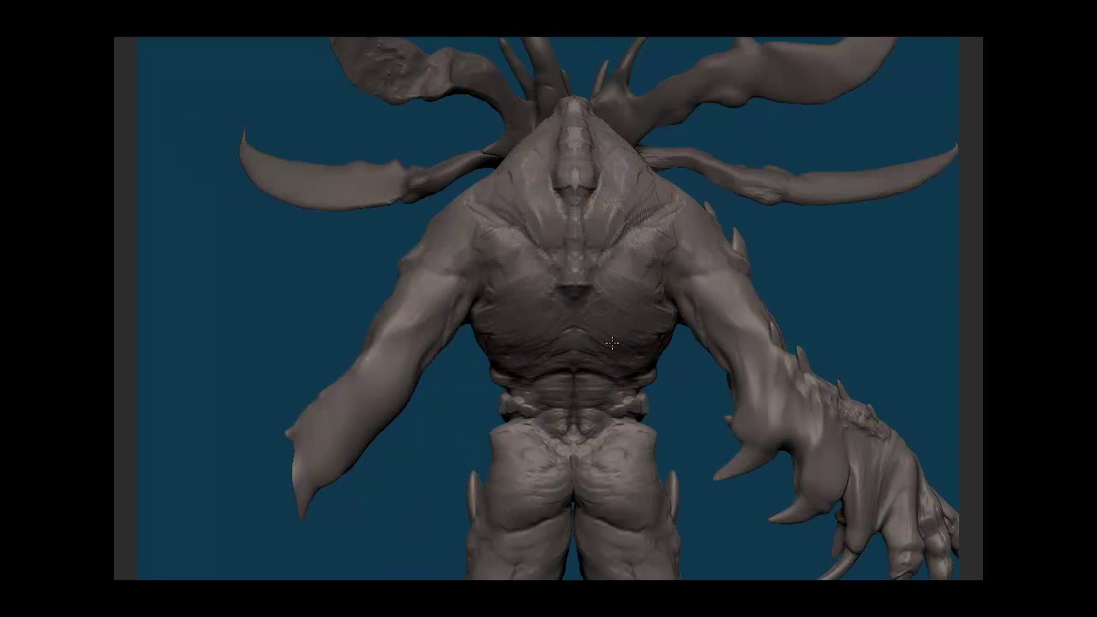
left_click_drag(699, 267, 729, 317)
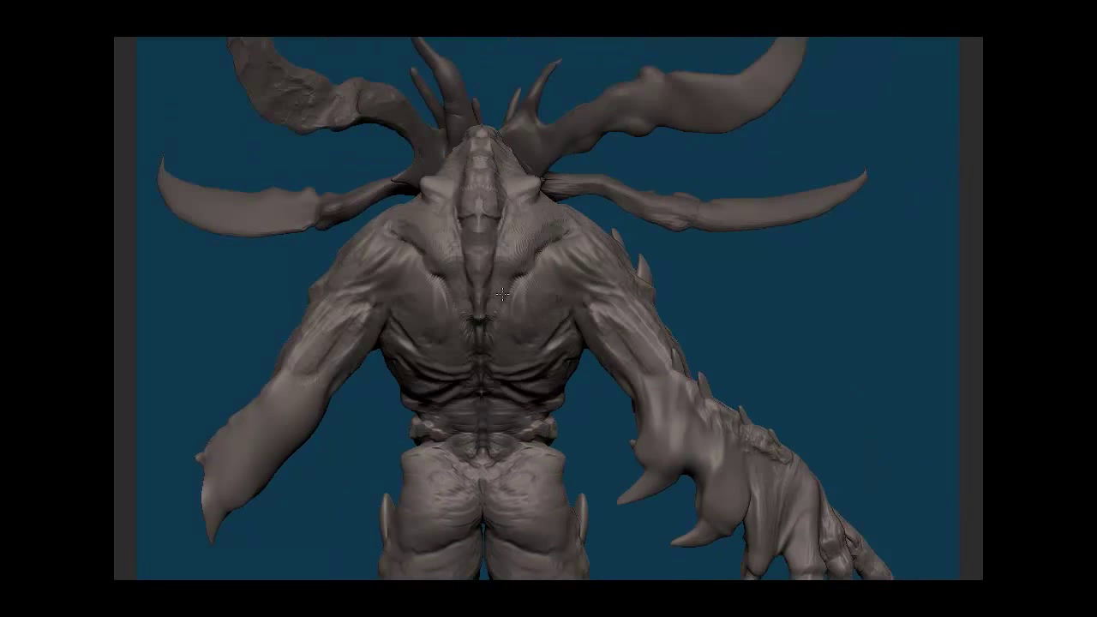
mouse_move(543, 199)
left_mouse_down()
mouse_move(809, 297)
mouse_move(722, 320)
mouse_move(815, 260)
mouse_move(694, 277)
left_mouse_up()
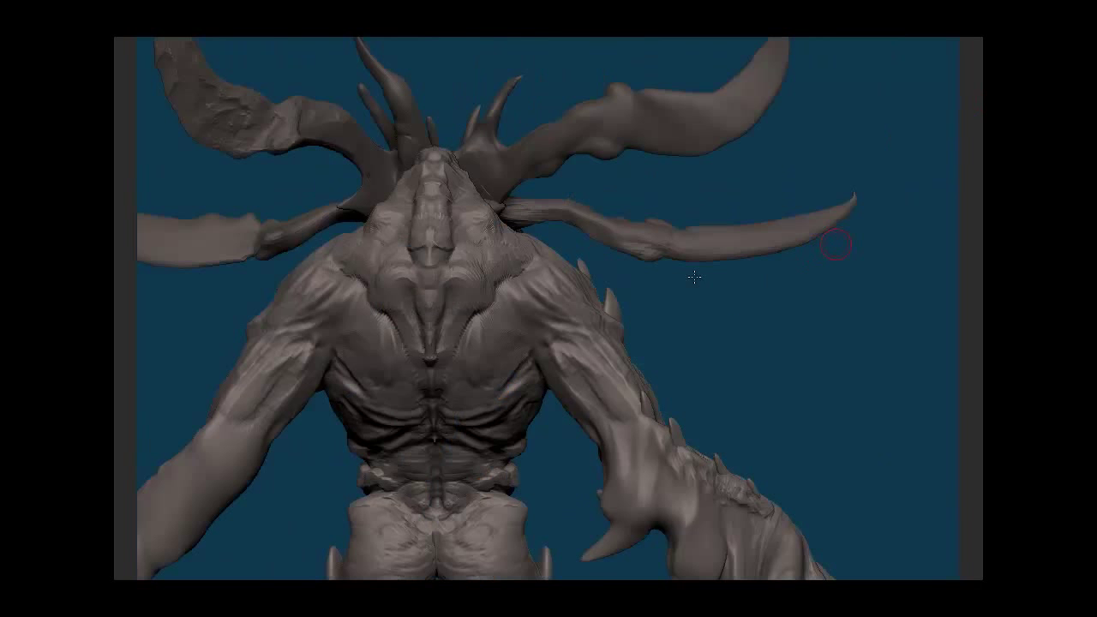
left_click_drag(477, 343, 411, 274)
left_click_drag(722, 303, 392, 439)
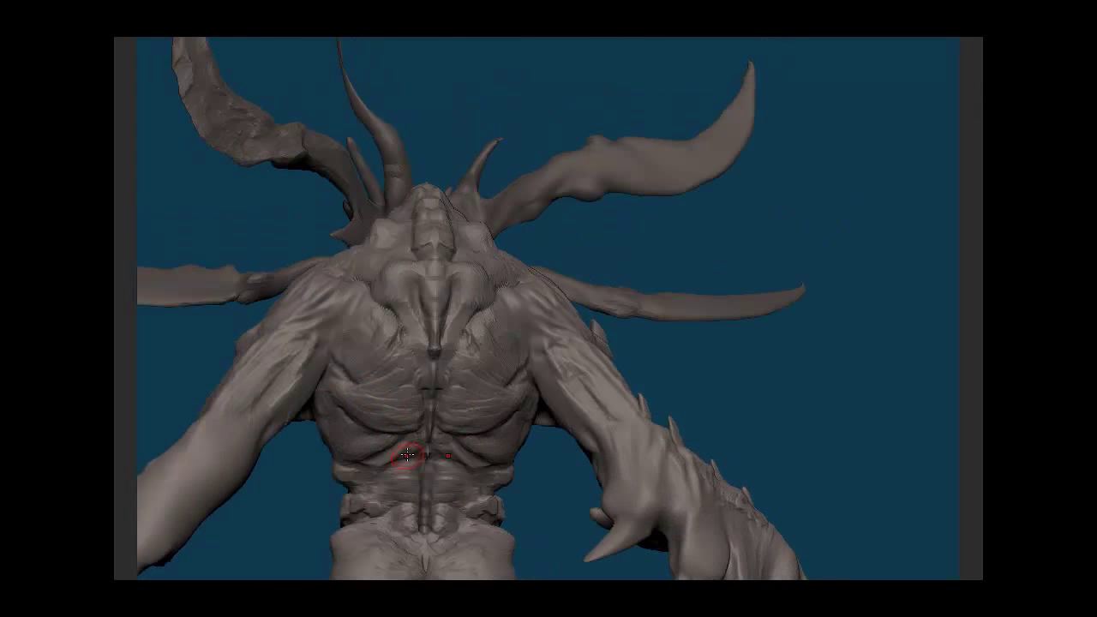
Step: Review the upper back from above, straight-on and close side views, ending facing front
left_click_drag(426, 328, 454, 240)
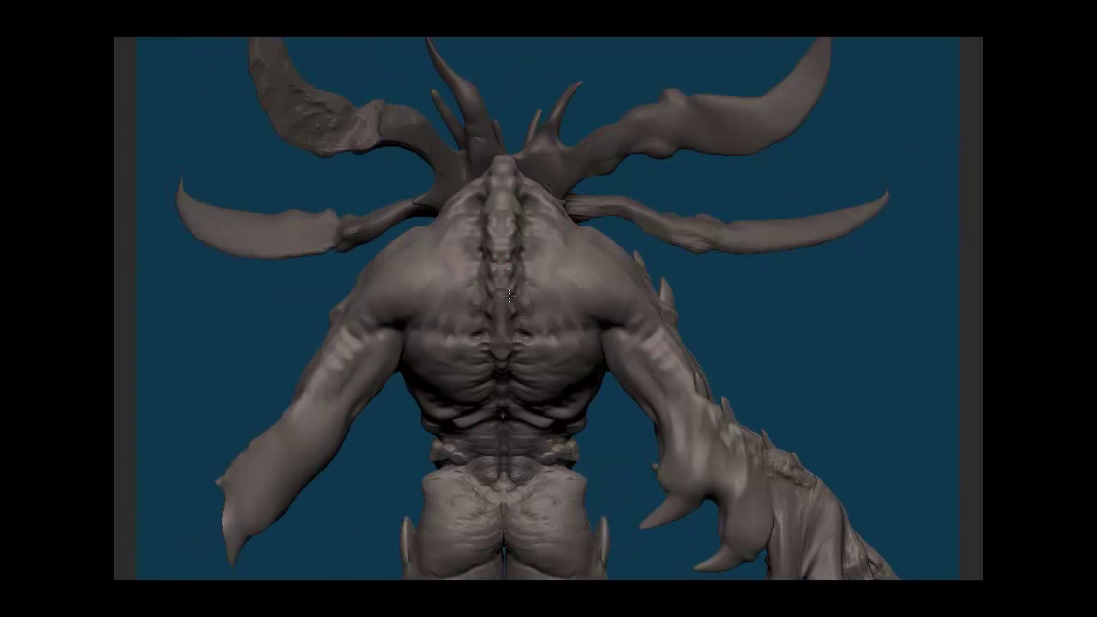
left_click_drag(490, 260, 509, 176)
left_click_drag(834, 257, 495, 251)
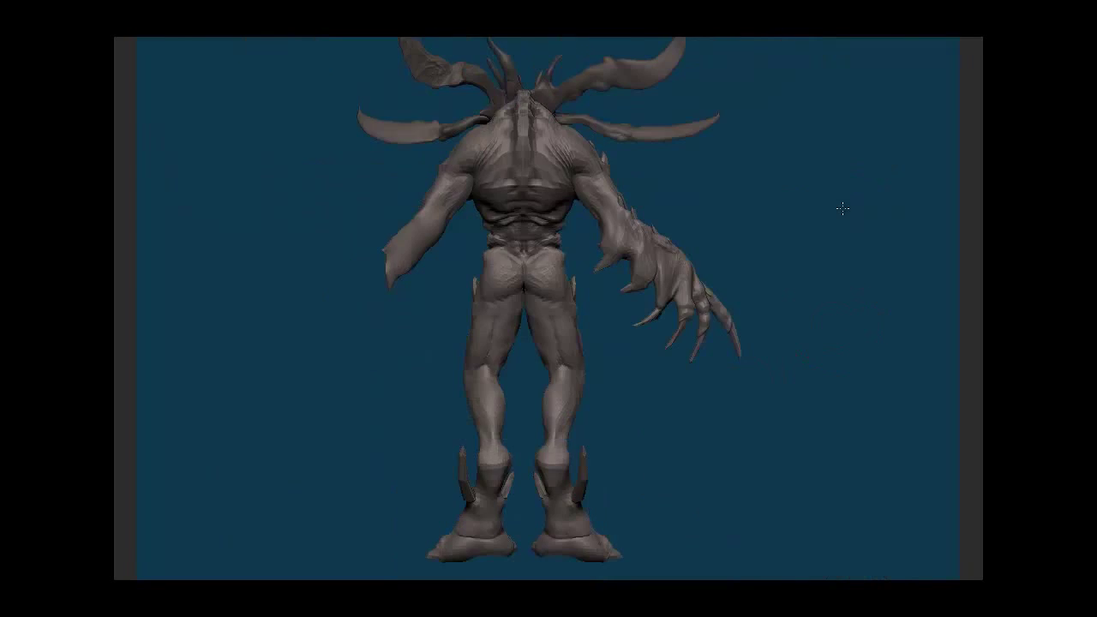
left_click_drag(863, 232, 476, 248)
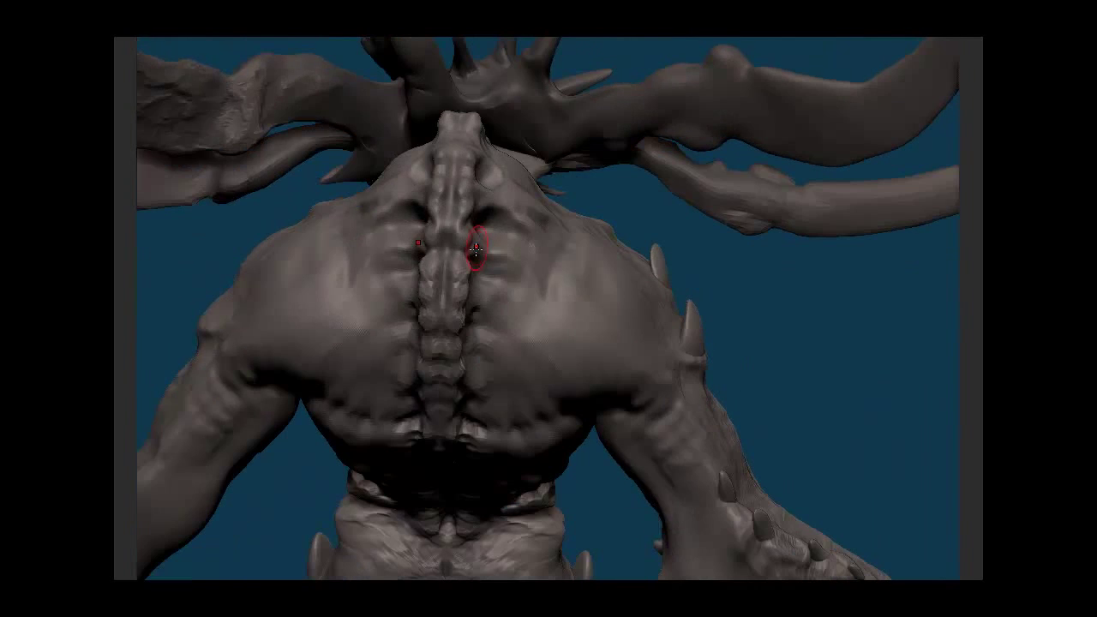
mouse_move(472, 142)
left_mouse_down()
mouse_move(815, 335)
mouse_move(453, 404)
mouse_move(410, 264)
left_mouse_up()
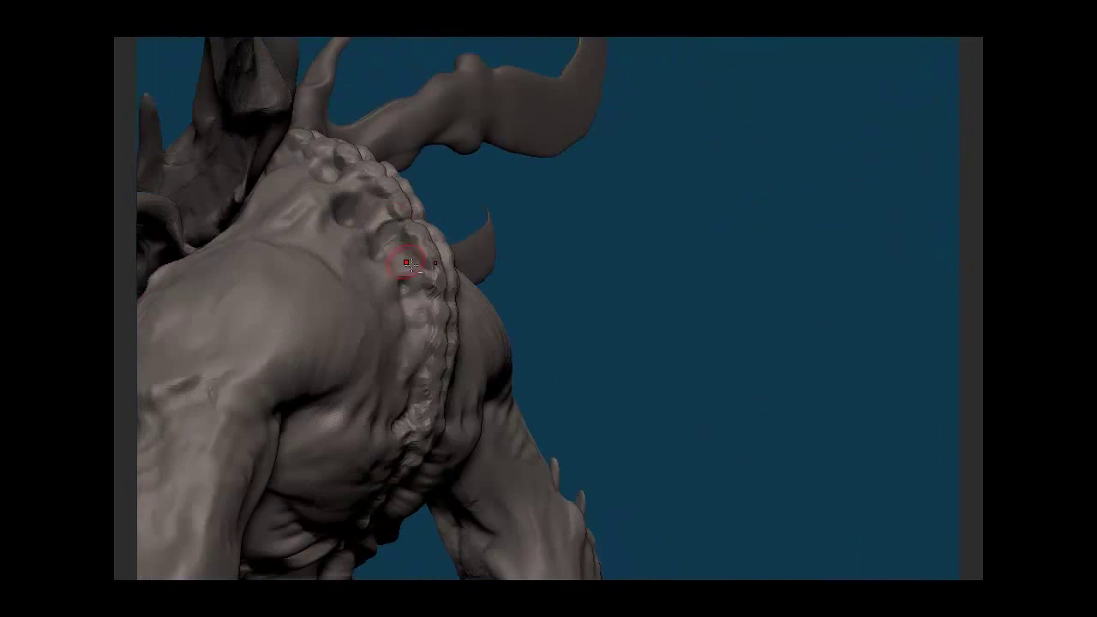
mouse_move(357, 196)
left_mouse_down()
mouse_move(318, 146)
mouse_move(685, 230)
mouse_move(722, 318)
mouse_move(510, 309)
mouse_move(734, 409)
mouse_move(642, 267)
mouse_move(421, 365)
mouse_move(795, 198)
mouse_move(903, 254)
mouse_move(868, 198)
left_mouse_up()
Step: Frame the whole creature with F and zoom in slightly on its body
key("f")
mouse_move(793, 221)
left_mouse_down("alt")
mouse_move(501, 244)
mouse_move(377, 351)
mouse_move(379, 301)
mouse_move(431, 307)
left_mouse_up("alt")
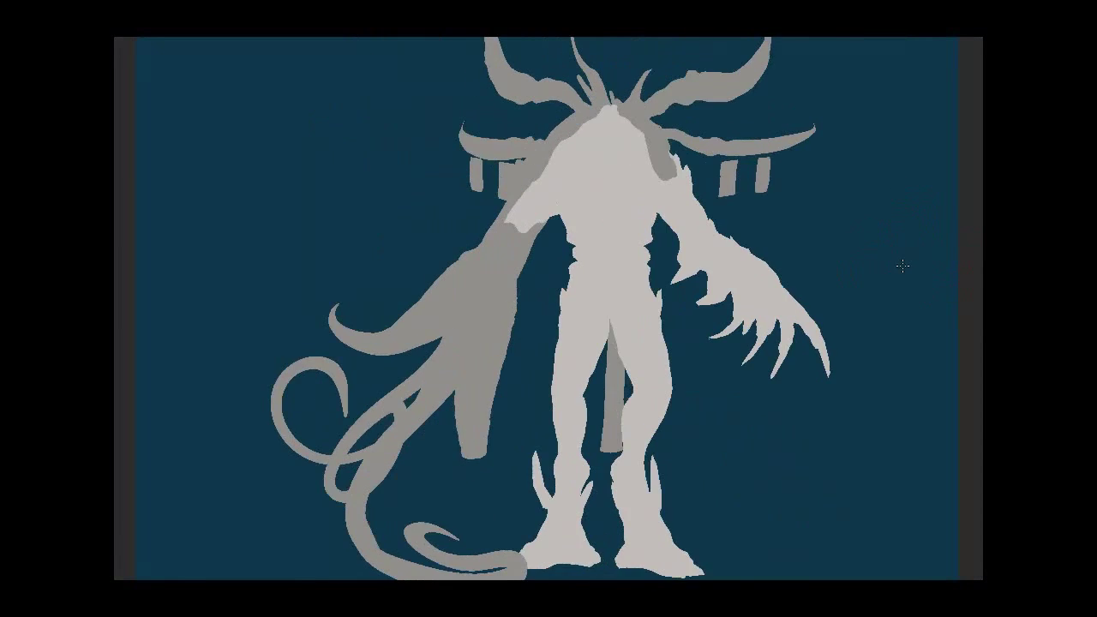
Step: Turn the finished shaded demon around its vertical axis and tilt it for presentation
mouse_move(848, 241)
left_mouse_down()
mouse_move(864, 246)
mouse_move(803, 248)
mouse_move(840, 255)
mouse_move(977, 180)
left_mouse_up()
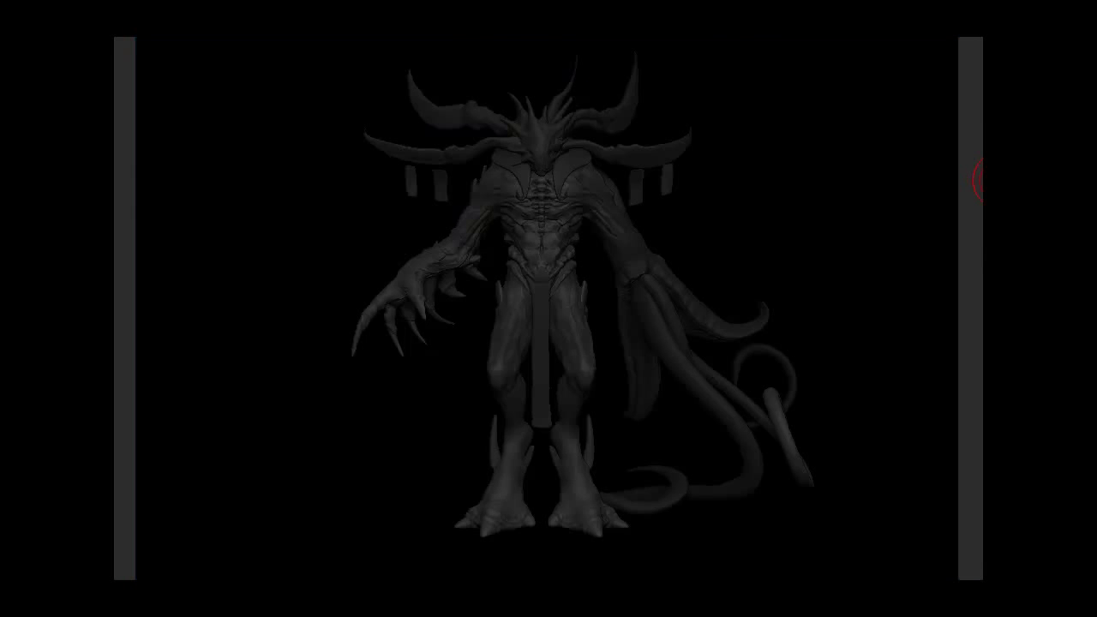
mouse_move(864, 240)
left_mouse_down()
mouse_move(852, 223)
mouse_move(893, 231)
mouse_move(906, 226)
mouse_move(859, 228)
mouse_move(905, 220)
mouse_move(886, 406)
mouse_move(893, 387)
left_mouse_up()
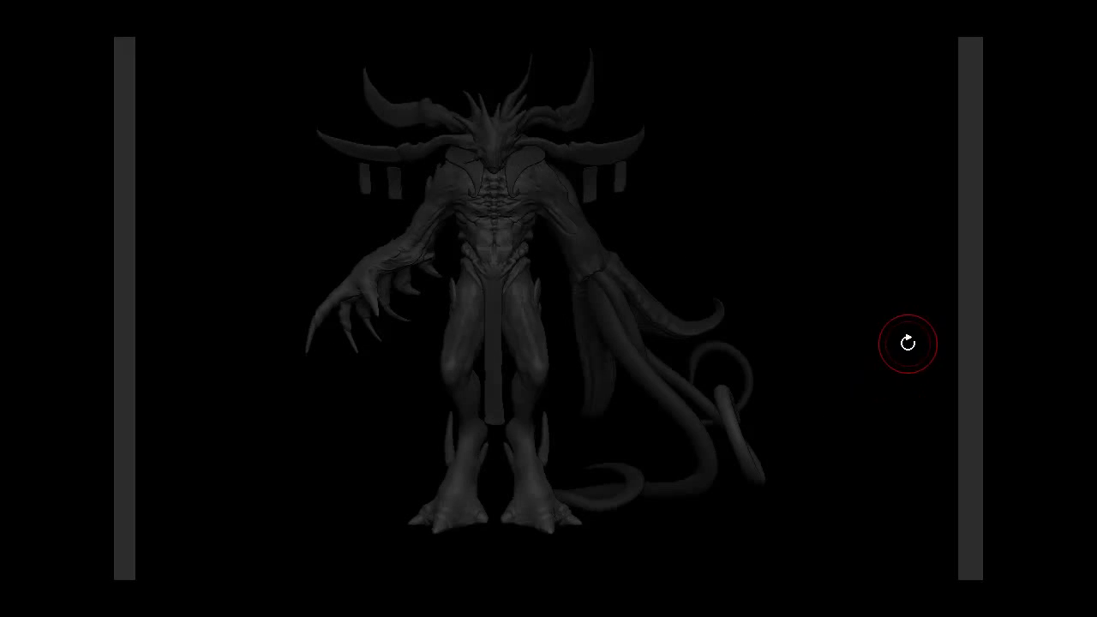